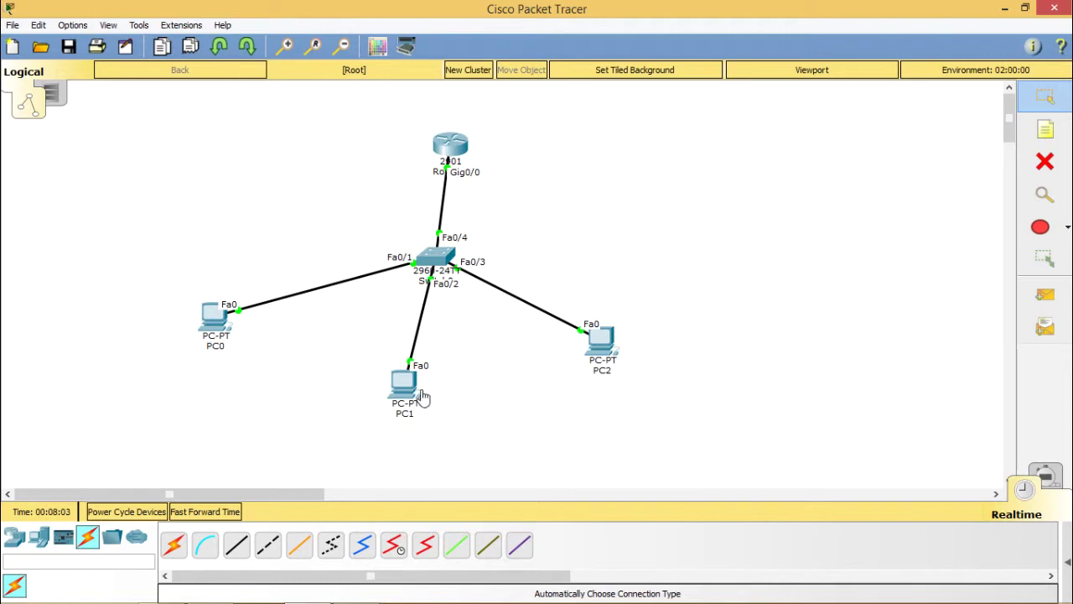
# Step: Open Router0's IOS command line in a maximized window and bring up a fresh prompt
pyautogui.click(444, 159)
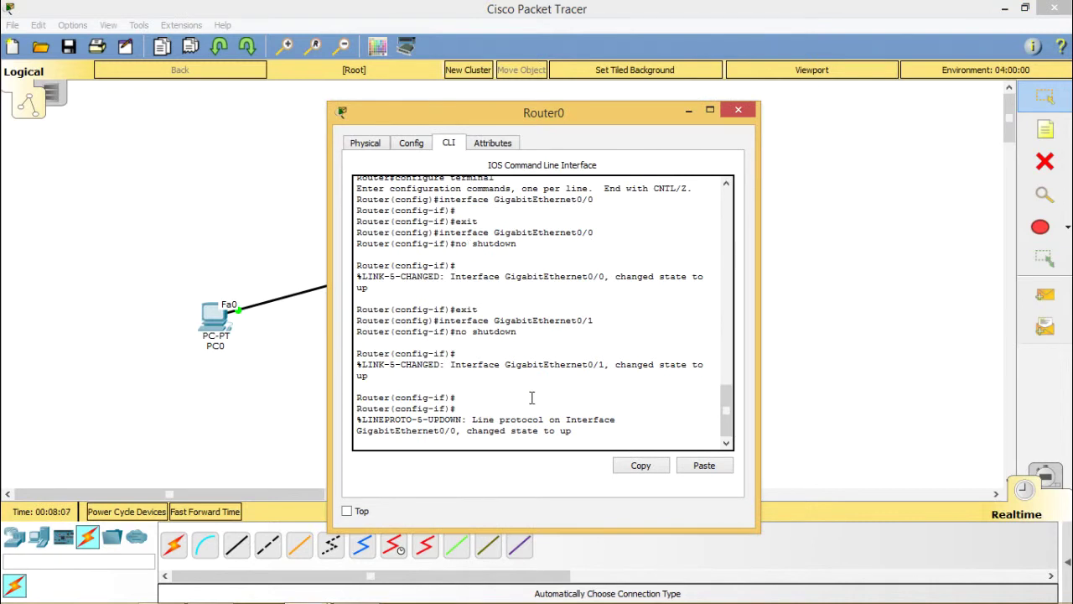
pyautogui.click(710, 110)
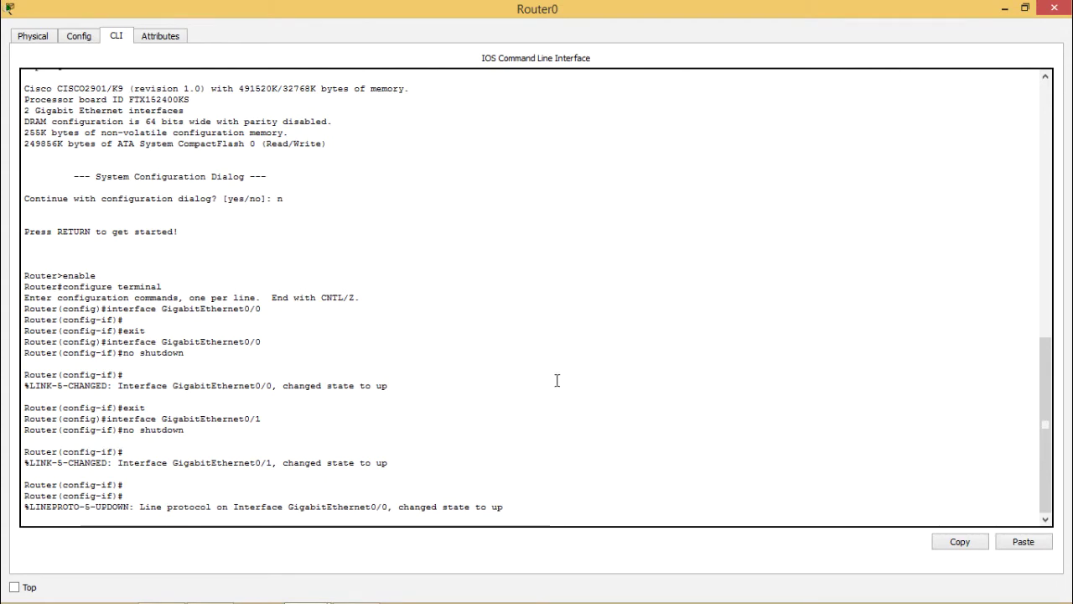
pyautogui.click(541, 400)
pyautogui.press('Return')
pyautogui.press('Return')
pyautogui.press('Return')
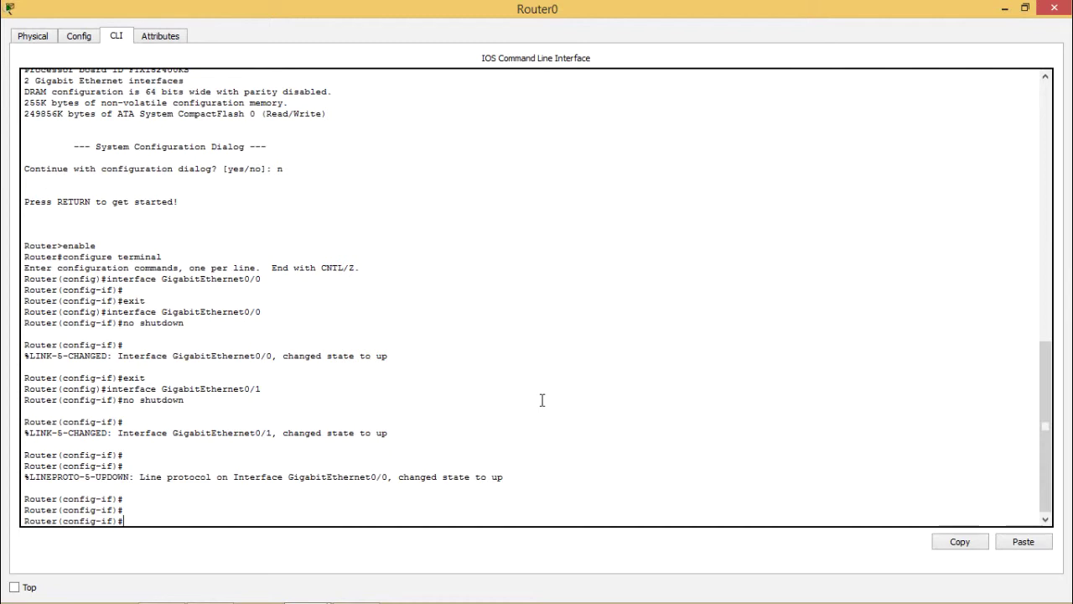
# Step: Exit to the router's privileged mode and re-enter global configuration mode with config terminal
pyautogui.write('exit')
pyautogui.press('Return')
pyautogui.write('er(config)#e')
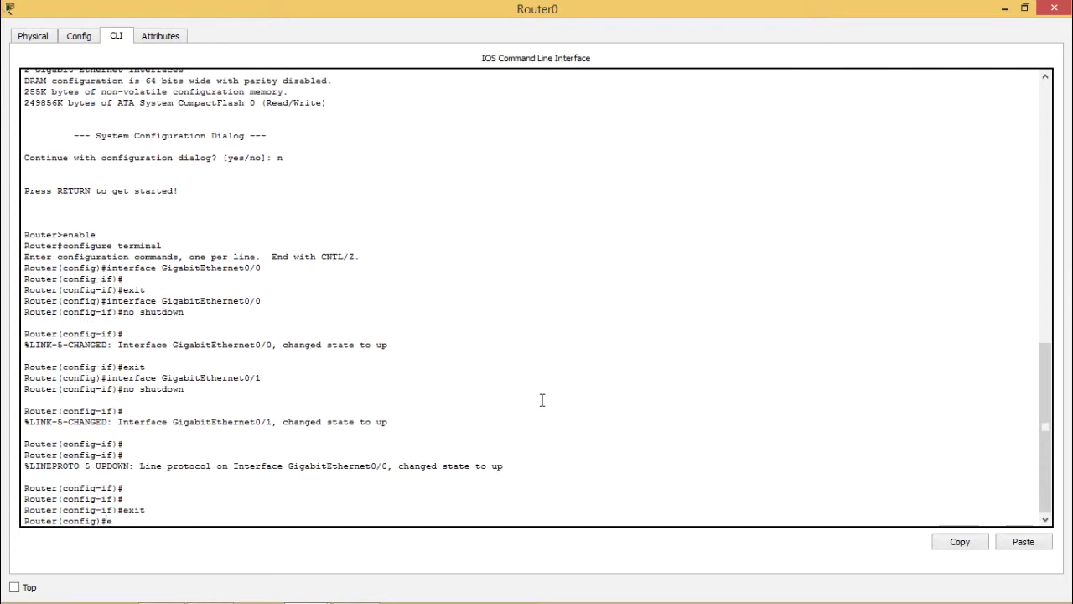
pyautogui.write('xit')
pyautogui.press('Return')
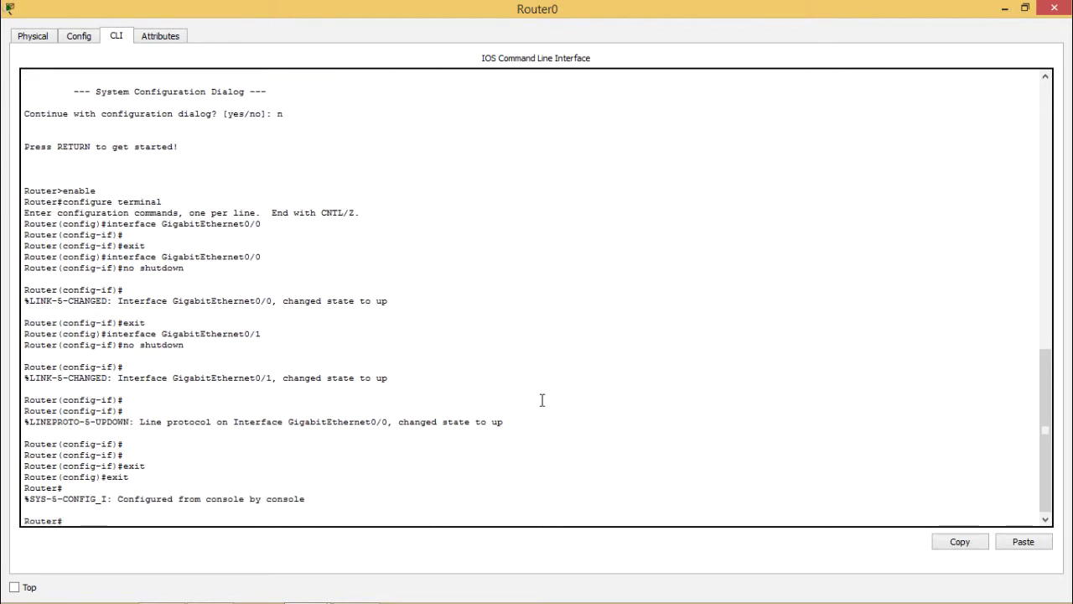
pyautogui.write('config terminal')
pyautogui.press('Return')
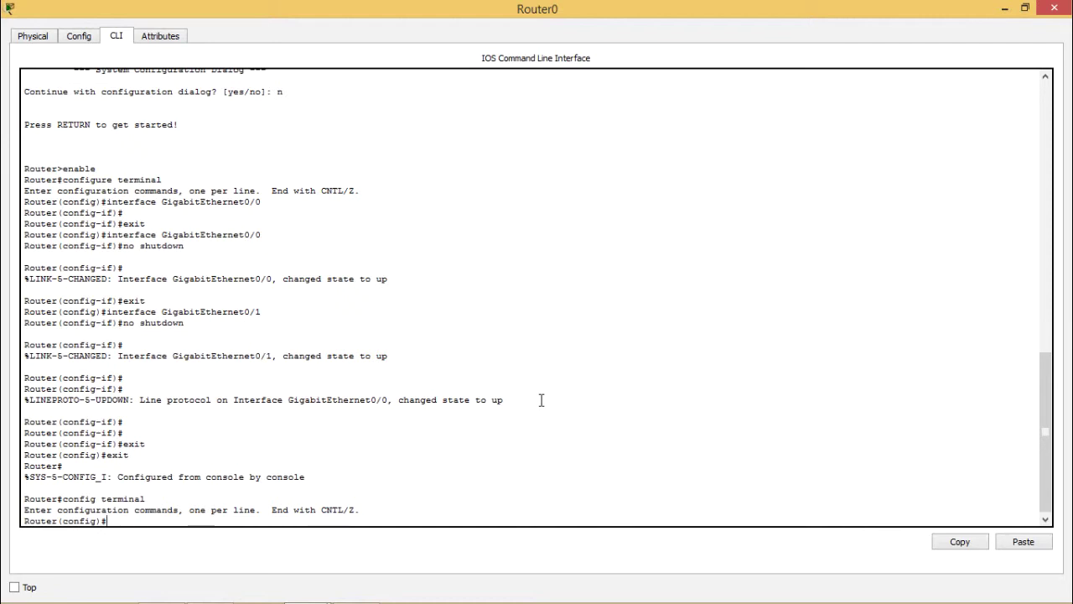
# Step: Check the interface command's help and the router's port in the topology, and enter configuration of interface GigabitEthernet0/0
pyautogui.write('interface?')
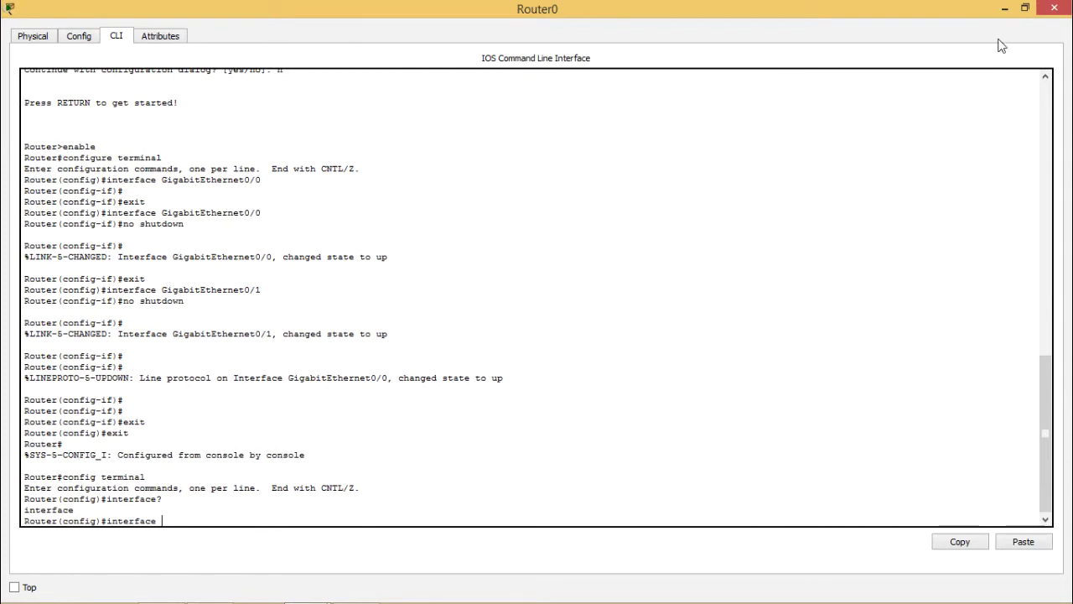
pyautogui.click(1004, 9)
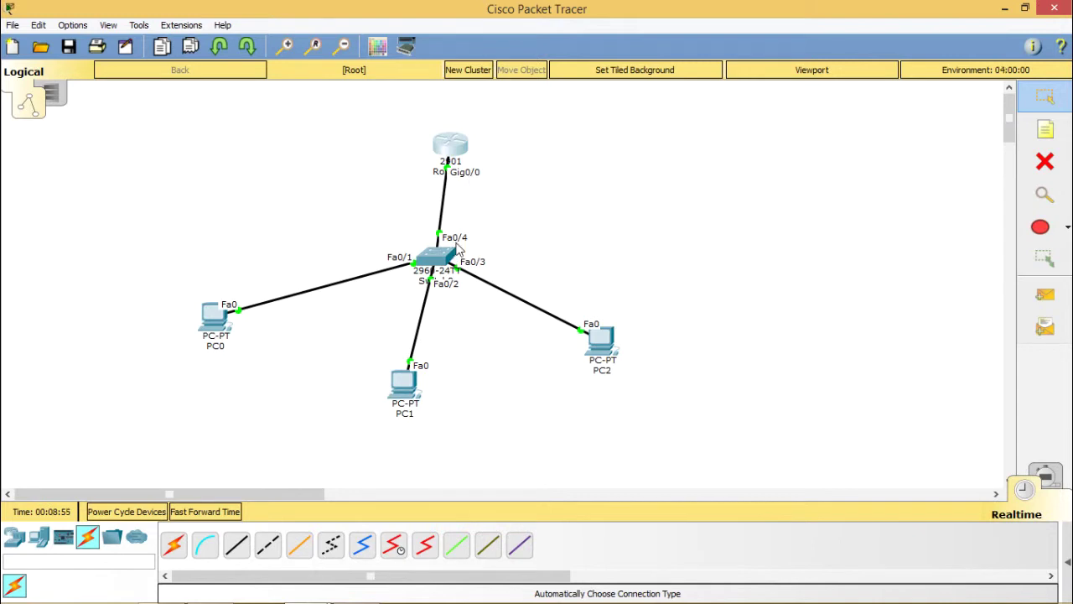
pyautogui.moveTo(423, 602)
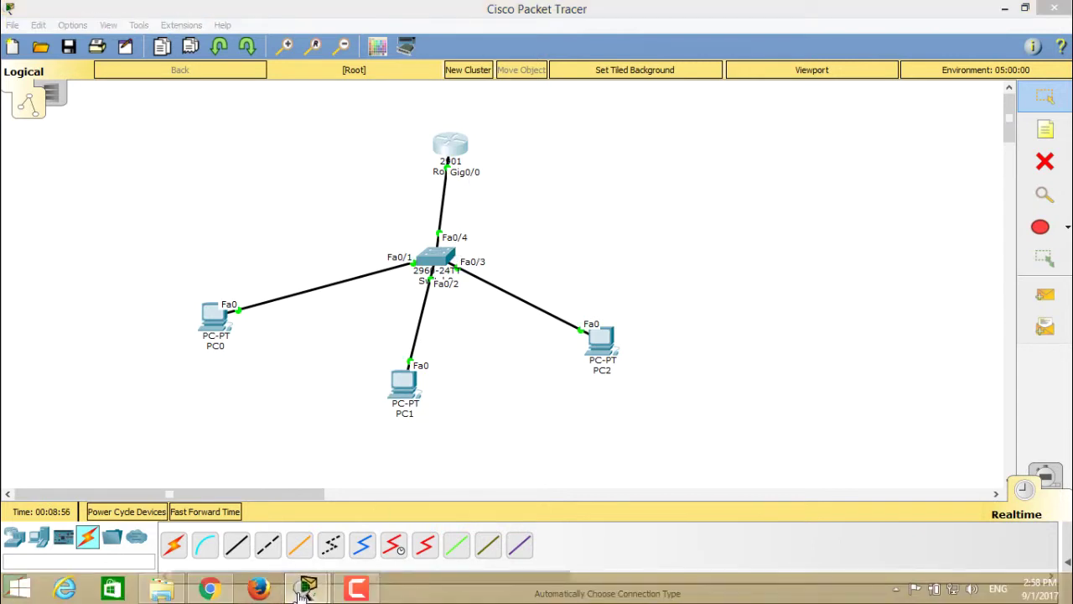
pyautogui.moveTo(307, 592)
pyautogui.click(338, 548)
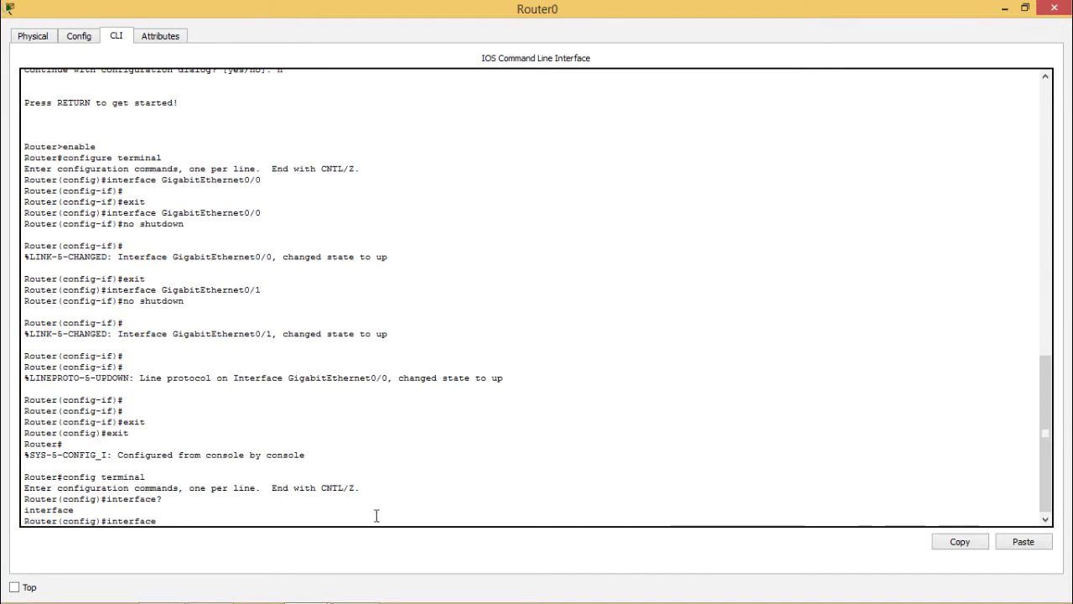
pyautogui.write('GigabitEthernet')
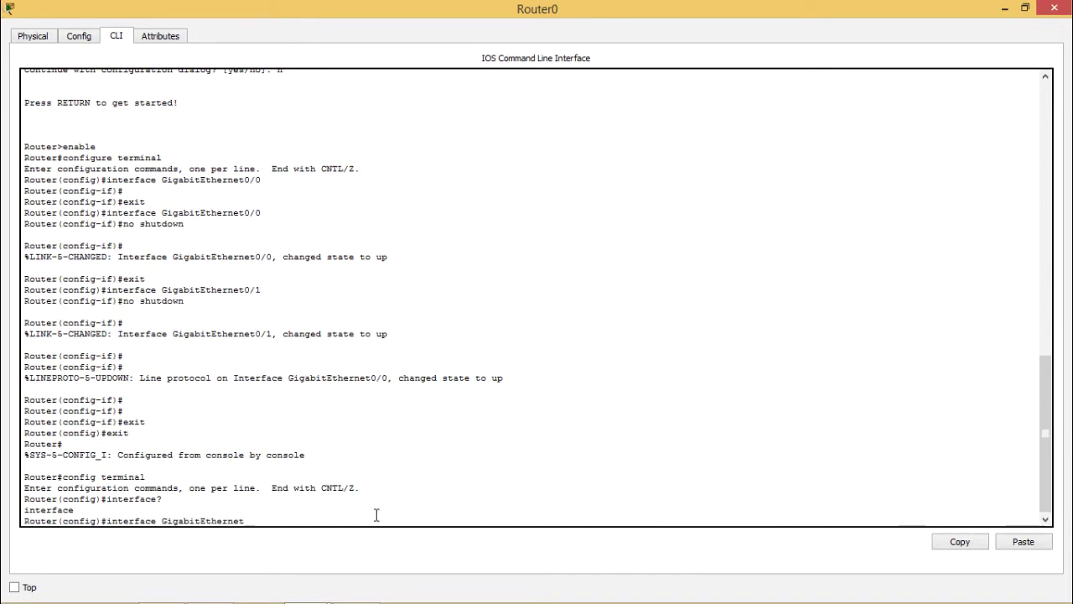
pyautogui.write('0/0')
pyautogui.press('Return')
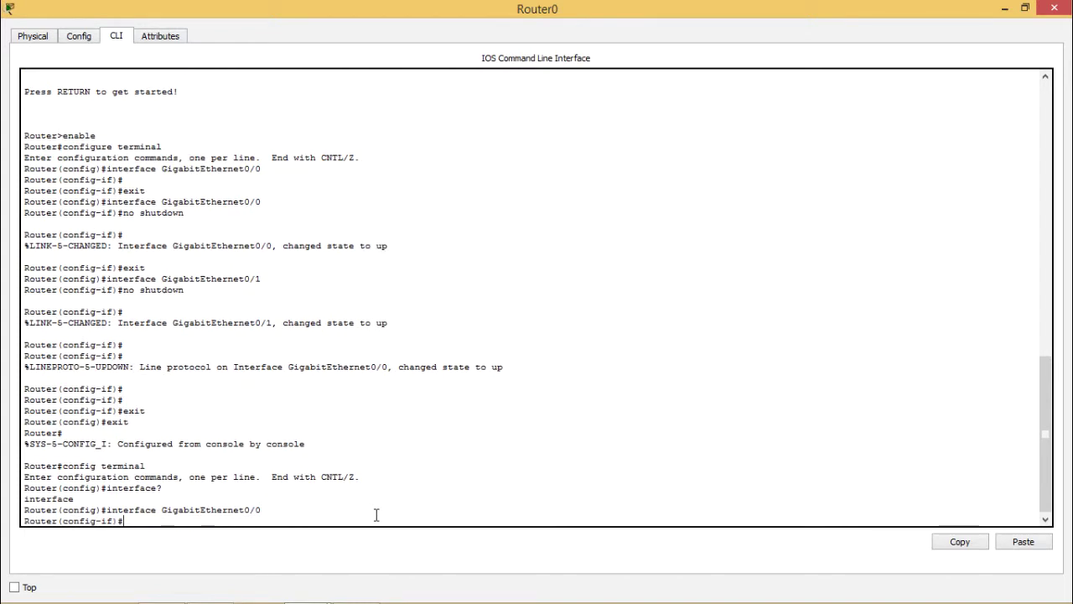
# Step: Assign IP address 192.168.10.1 with subnet mask 255.255.255.0 to the GigabitEthernet0/0 interface
pyautogui.write('ip address 192.16')
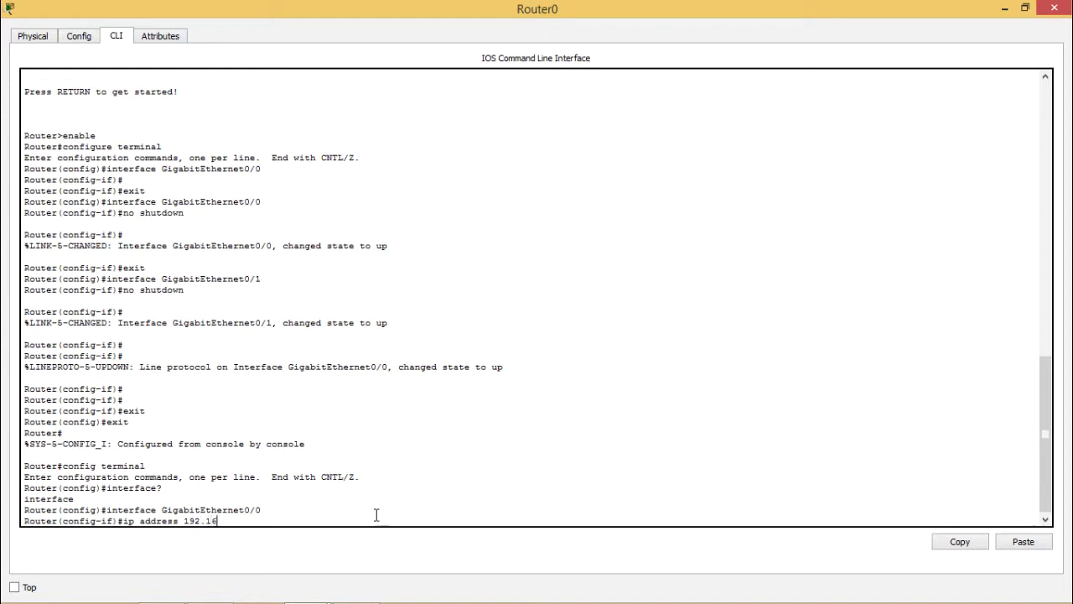
pyautogui.write('8.10.1 255.255.')
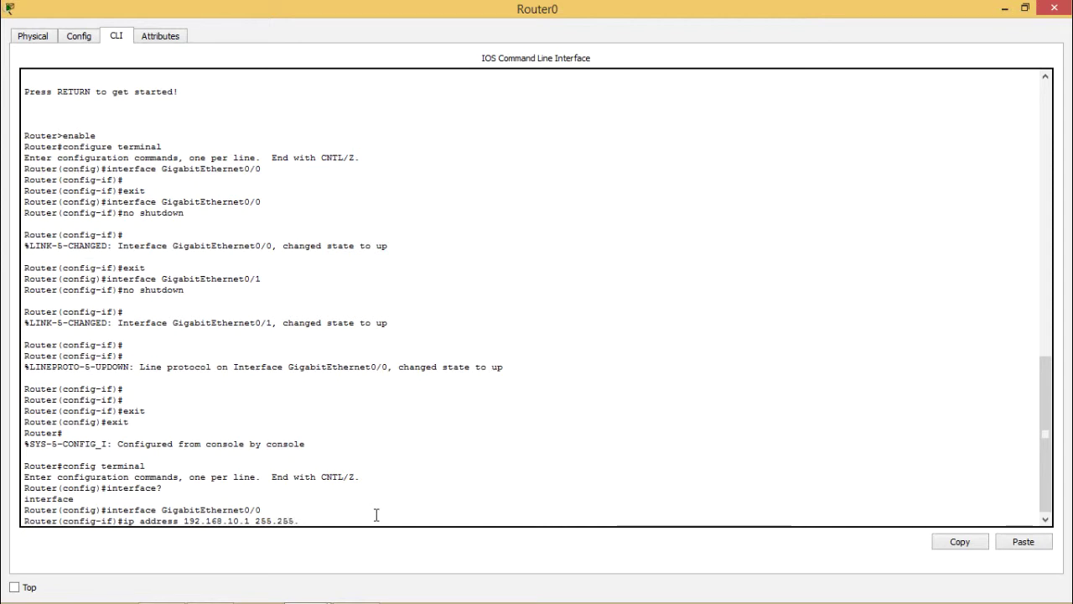
pyautogui.write('255.0')
pyautogui.press('Return')
# Step: Enable the GigabitEthernet0/0 interface with no shutdown and exit to global configuration mode
pyautogui.write('nfig-if)#n')
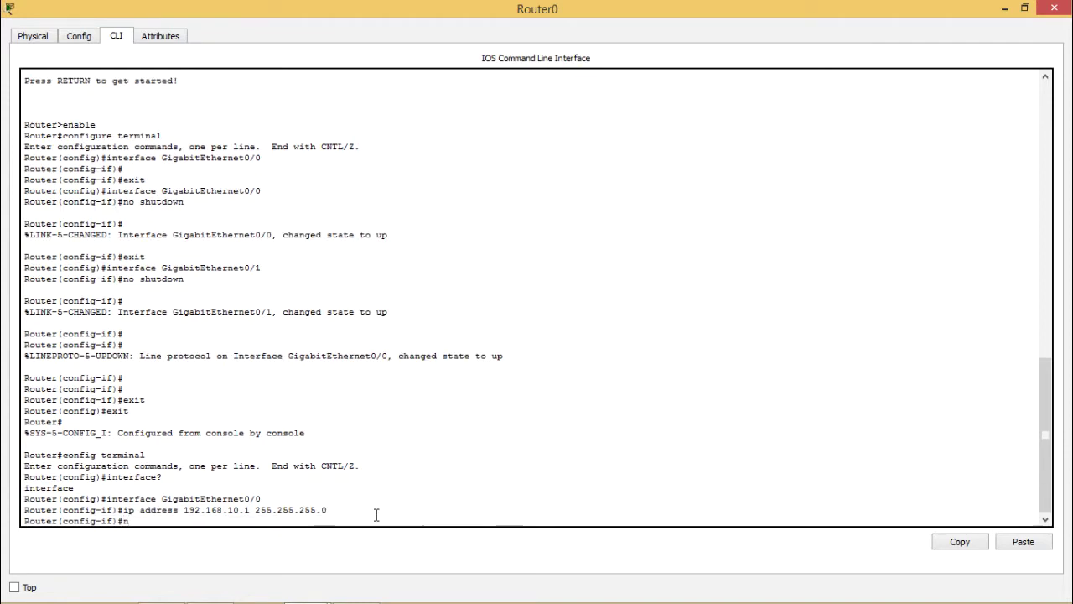
pyautogui.write('o shutdown')
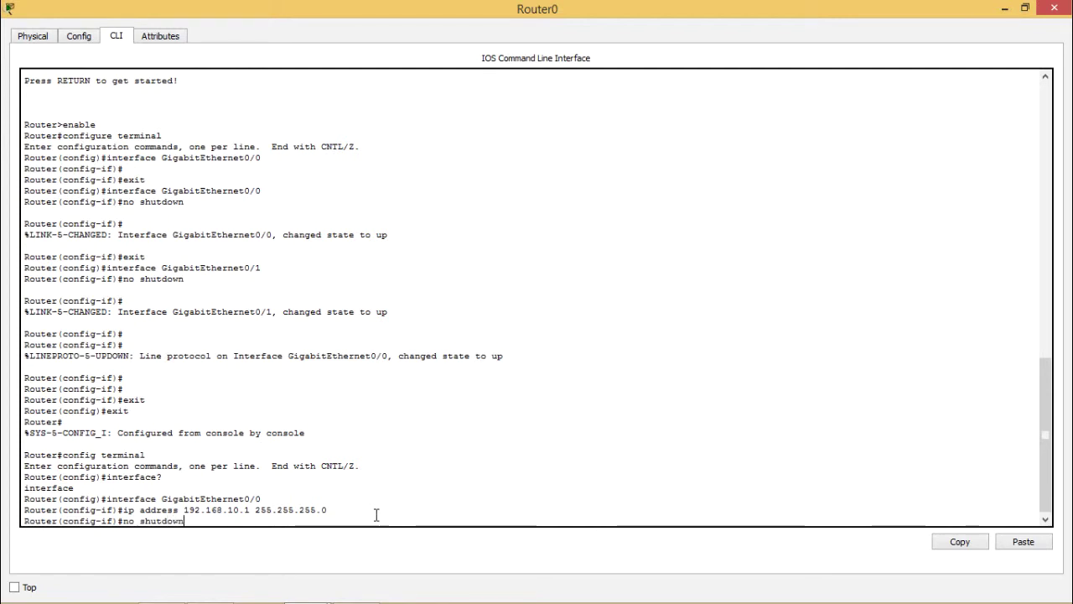
pyautogui.press('Return')
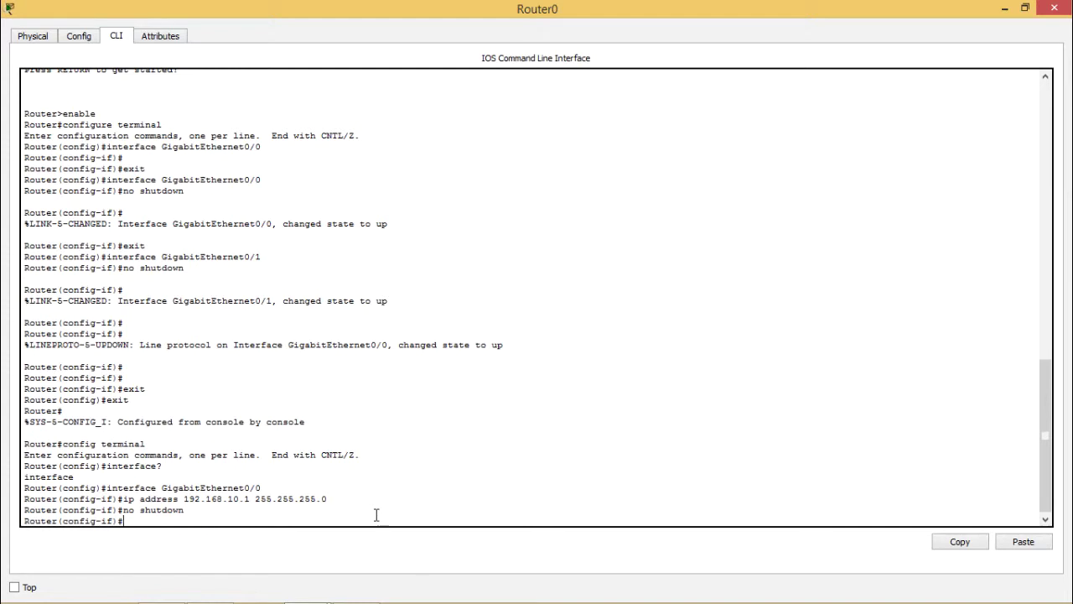
pyautogui.write('exit')
pyautogui.press('Return')
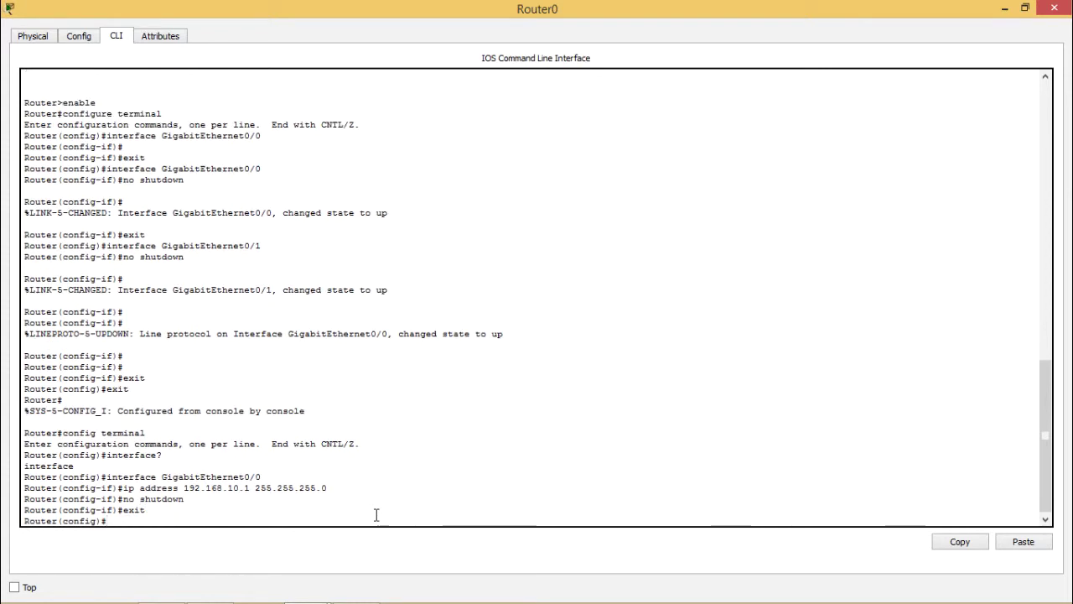
# Step: Create a DHCP pool named IPD on the router for network 192.168.10.0 with mask 255.255.255.0
pyautogui.write('ip dhcp pool')
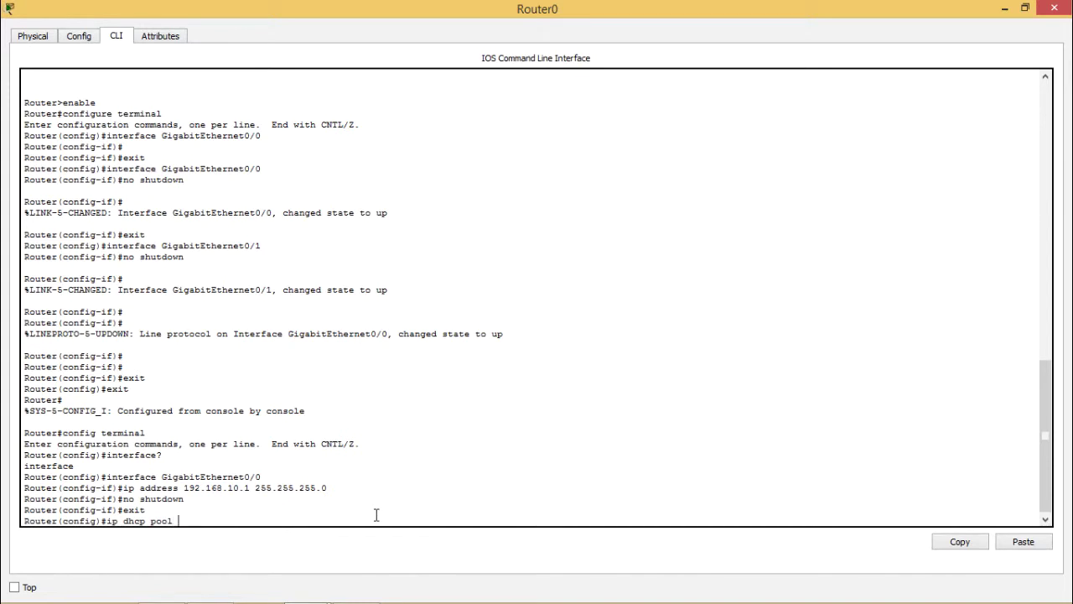
pyautogui.write(' IPD')
pyautogui.press('Return')
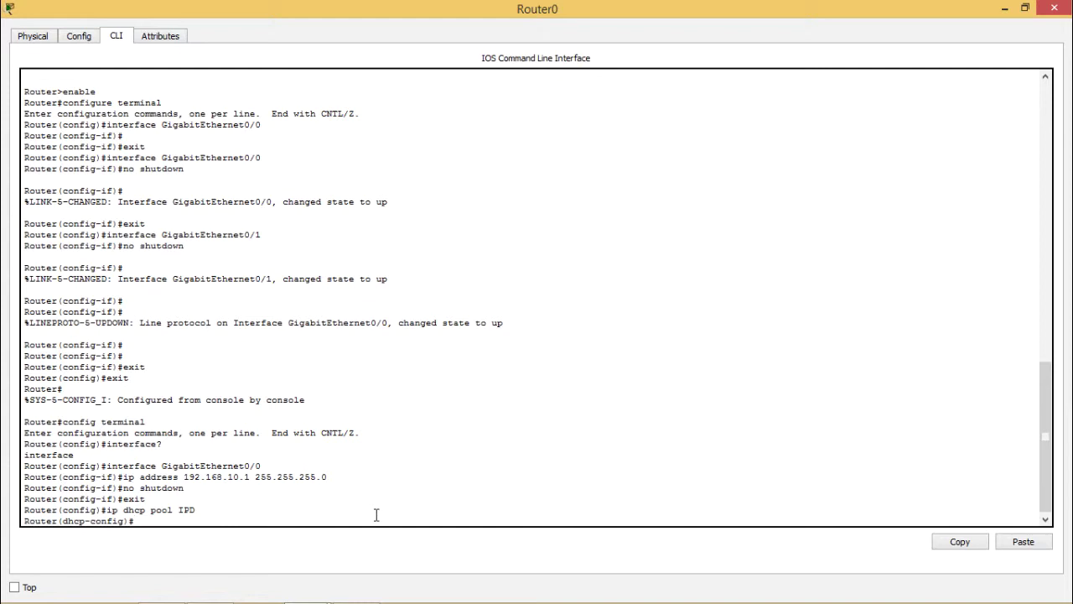
pyautogui.write('network 192.168.10.0')
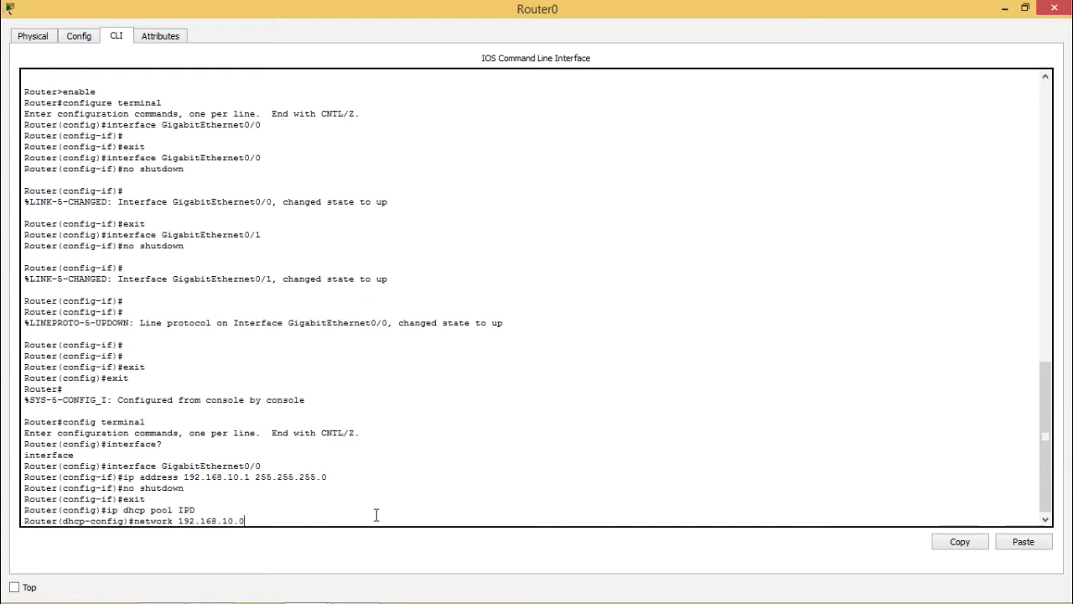
pyautogui.write(' 255.255.255.0')
pyautogui.press('Return')
# Step: Set the DHCP pool's default router to 192.168.10.1 and exit DHCP configuration
pyautogui.write('d')
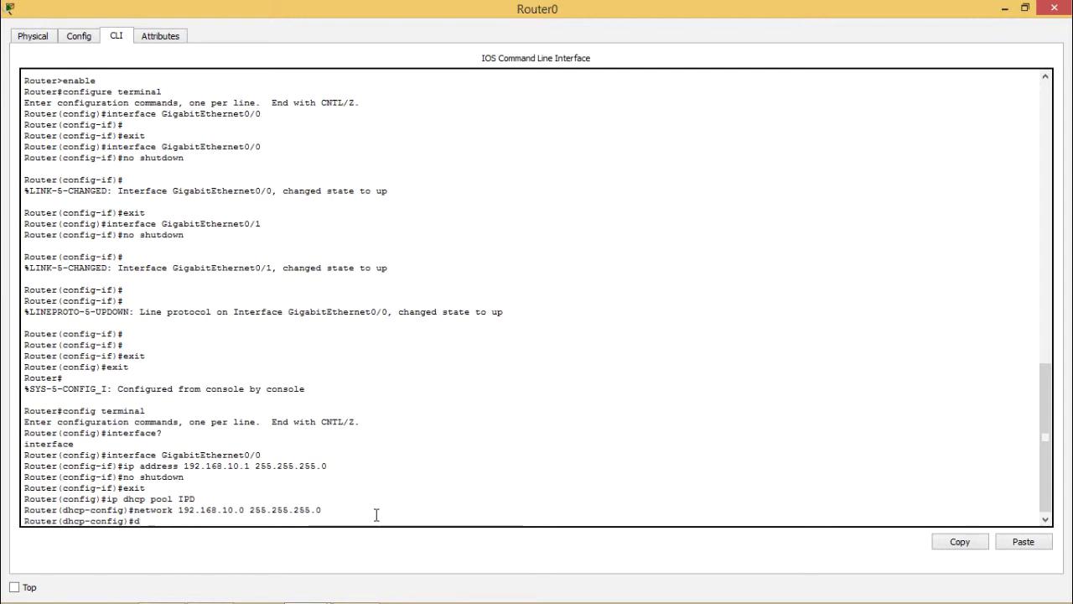
pyautogui.write('efault-router')
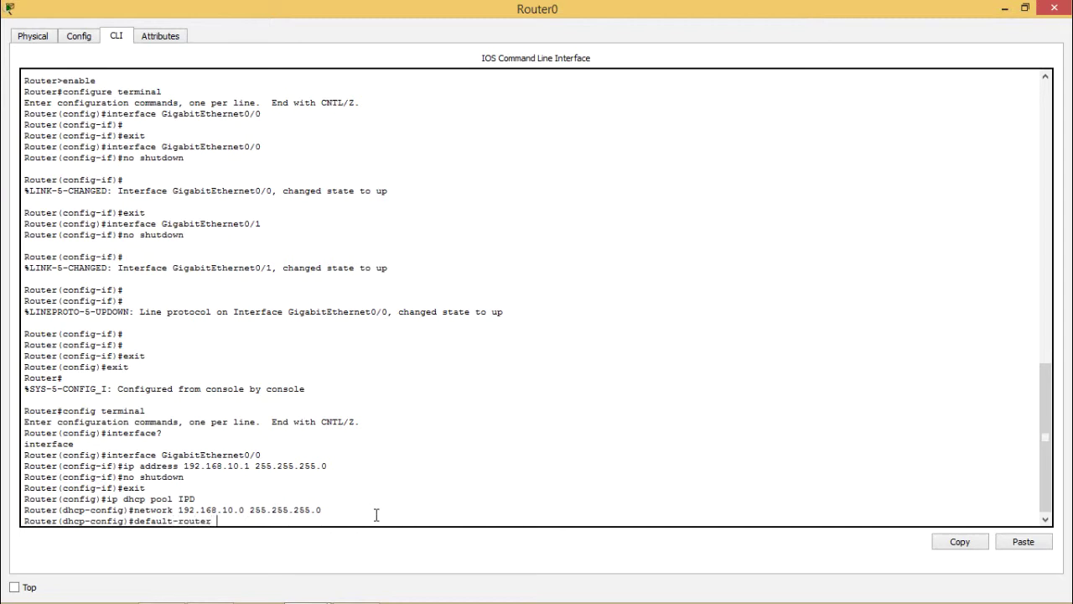
pyautogui.write(' 192.168.10.1')
pyautogui.press('Return')
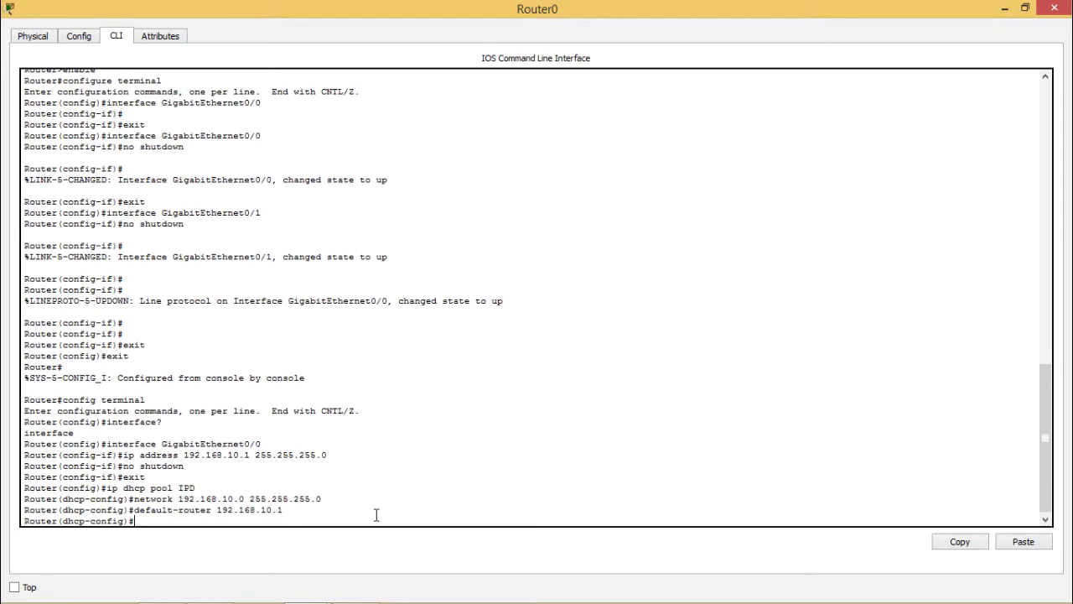
pyautogui.write('exit')
pyautogui.press('Return')
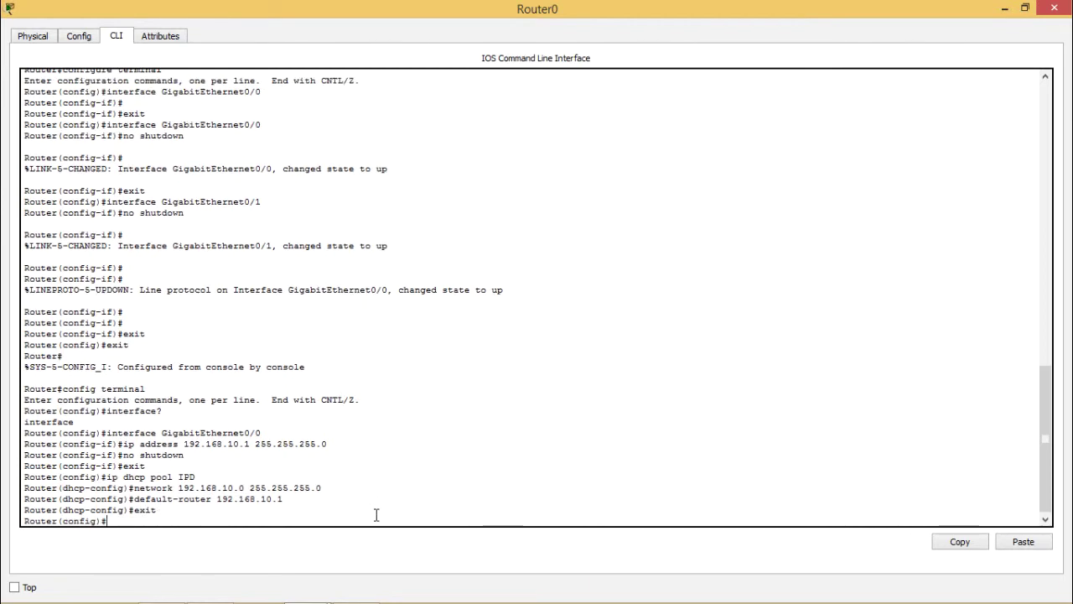
# Step: Exclude the addresses 192.168.10.1 through 192.168.10.10 from DHCP assignment
pyautogui.write('ip dhcp excluded-ad')
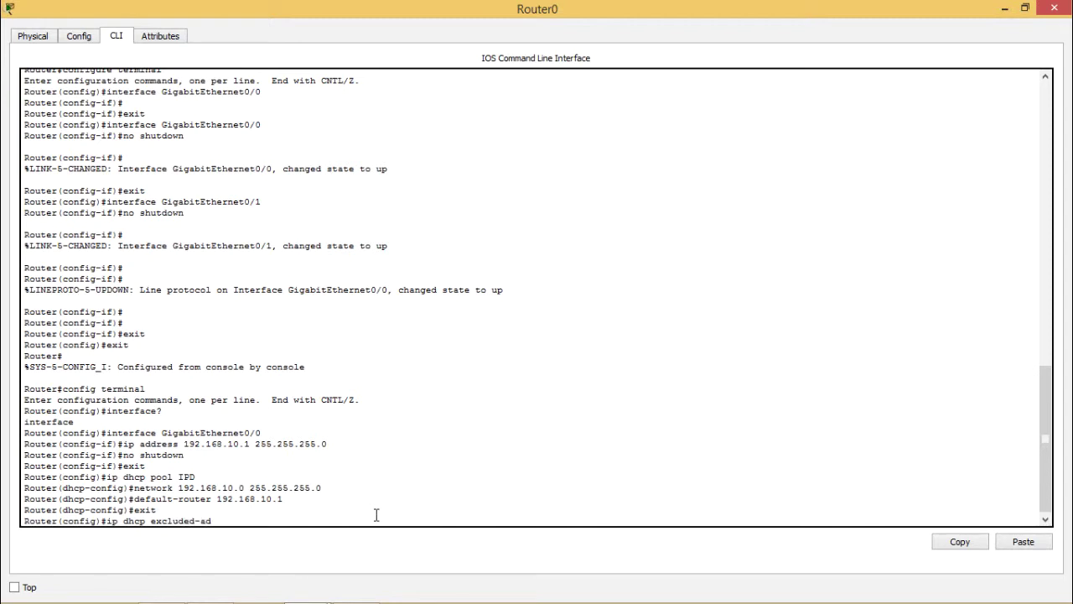
pyautogui.write('dress 192.168.10.1 192.')
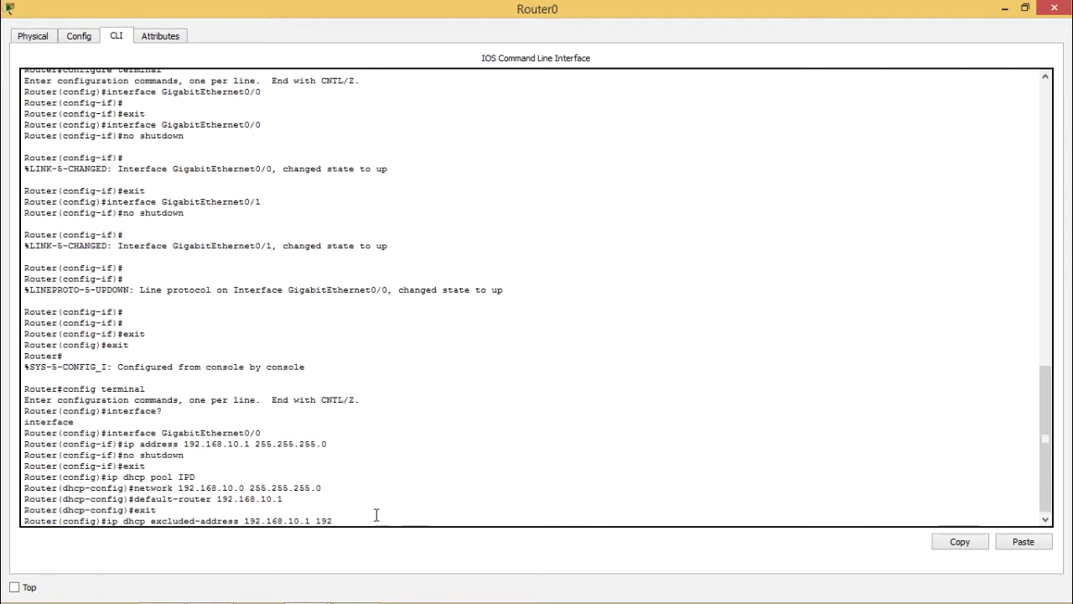
pyautogui.write('168.10.10')
pyautogui.press('Return')
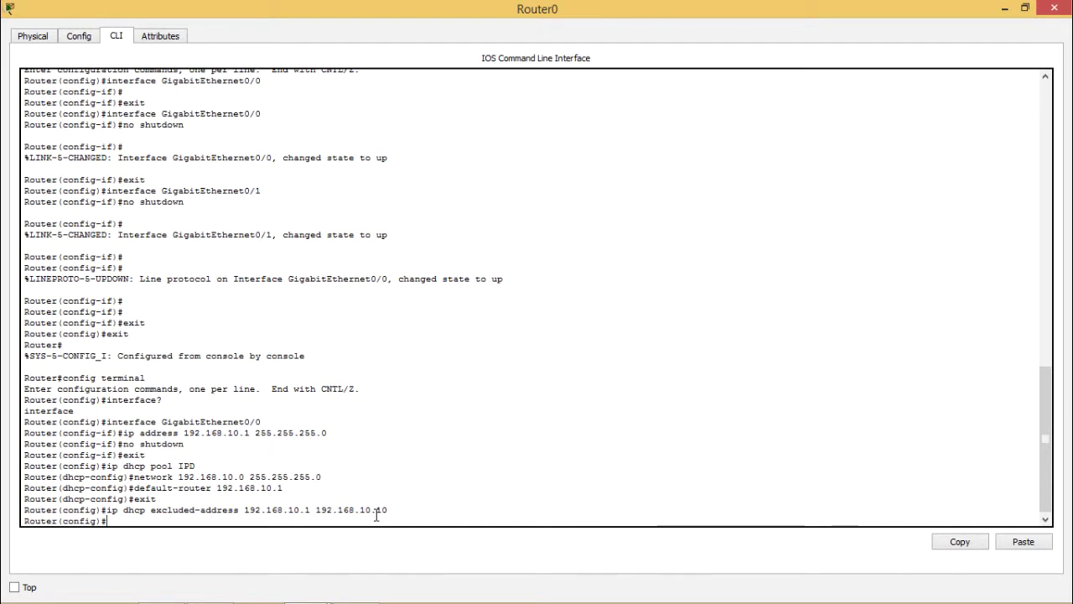
# Step: Exclude the addresses 192.168.10.12 through 192.168.10.14 from DHCP assignment and close the router window
pyautogui.write('ip dhcp exclu')
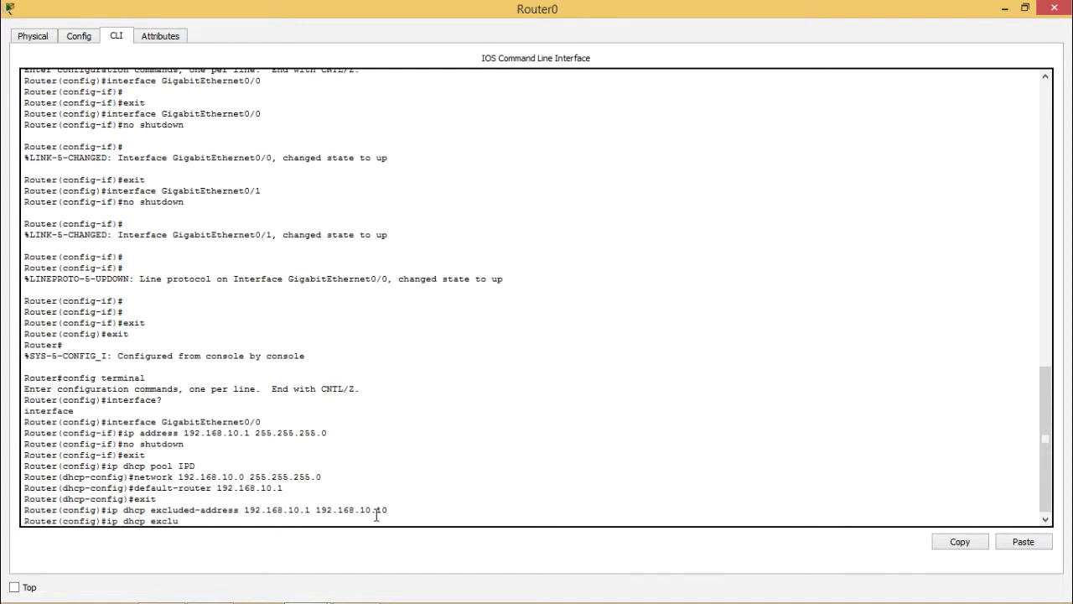
pyautogui.write('ded-address 192.168.1')
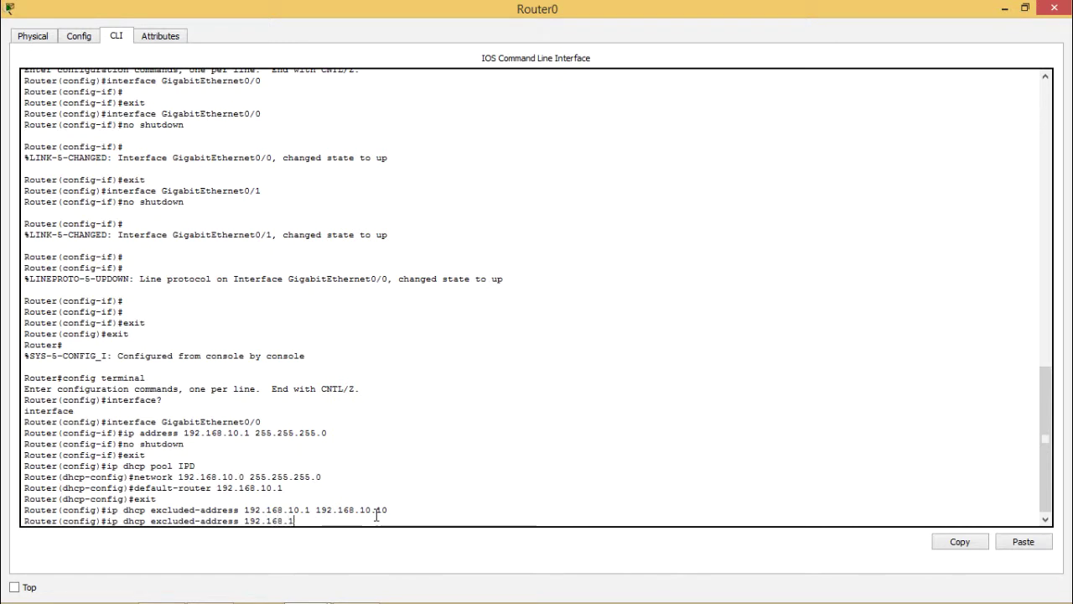
pyautogui.write('0.12 192.168.')
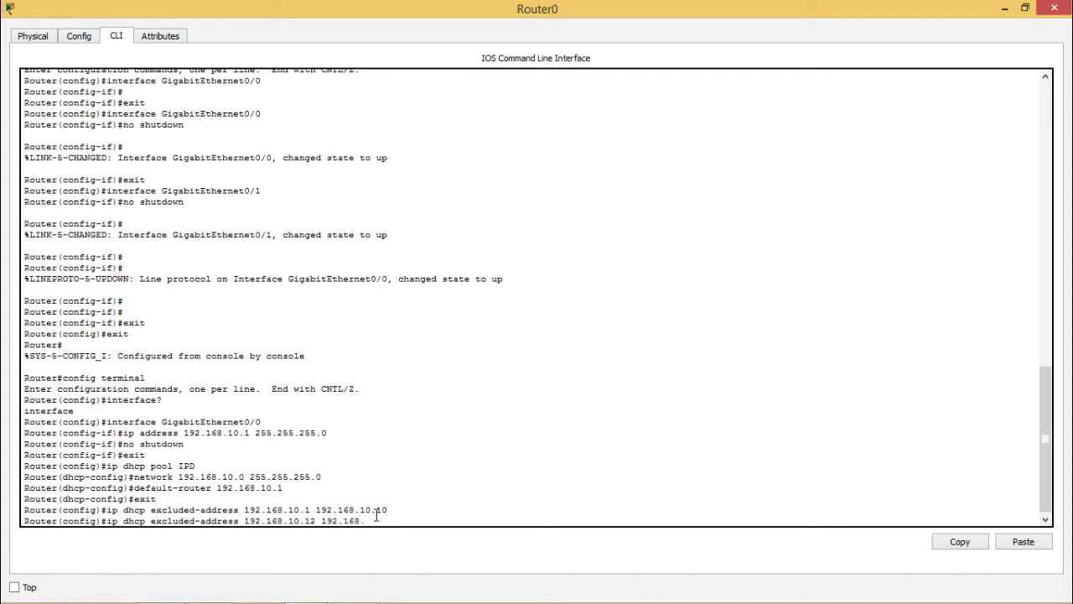
pyautogui.write('10.14')
pyautogui.press('Return')
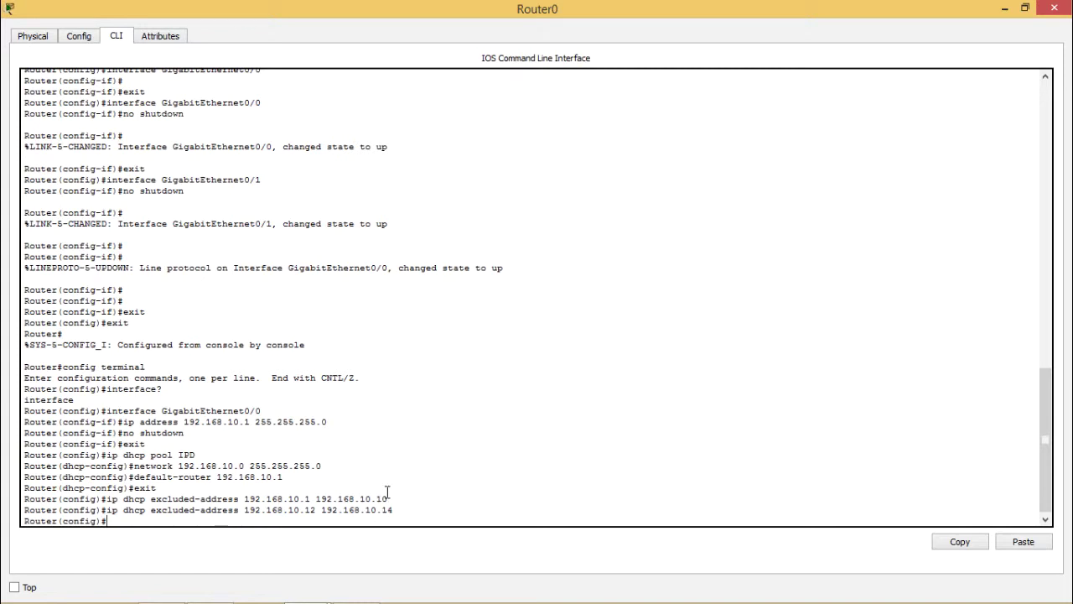
pyautogui.click(1054, 8)
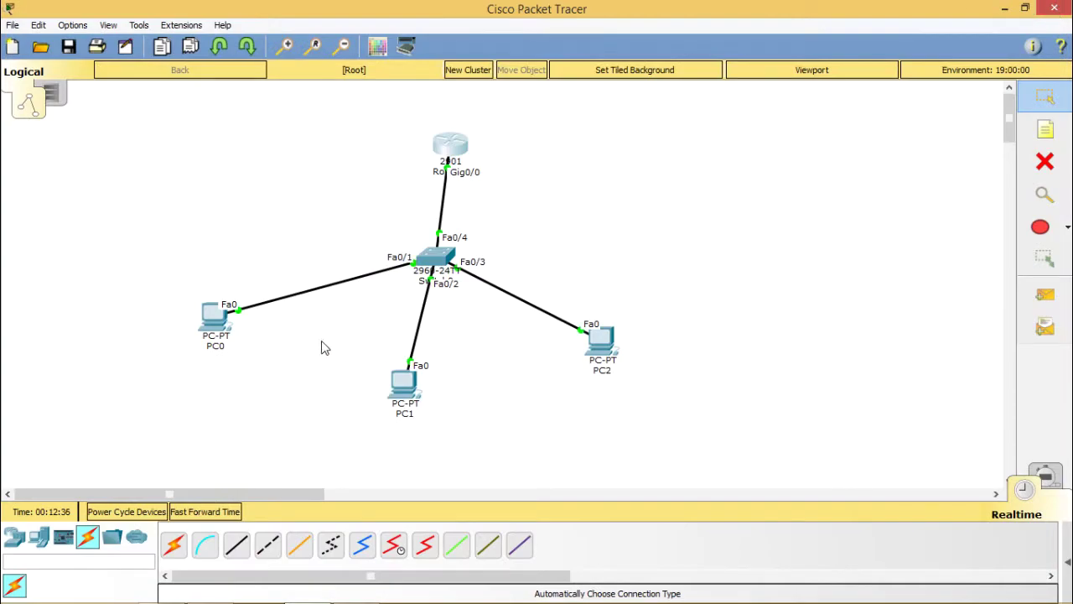
# Step: Set PC0's IPv4 gateway/DNS configuration to DHCP and close its window
pyautogui.click(220, 318)
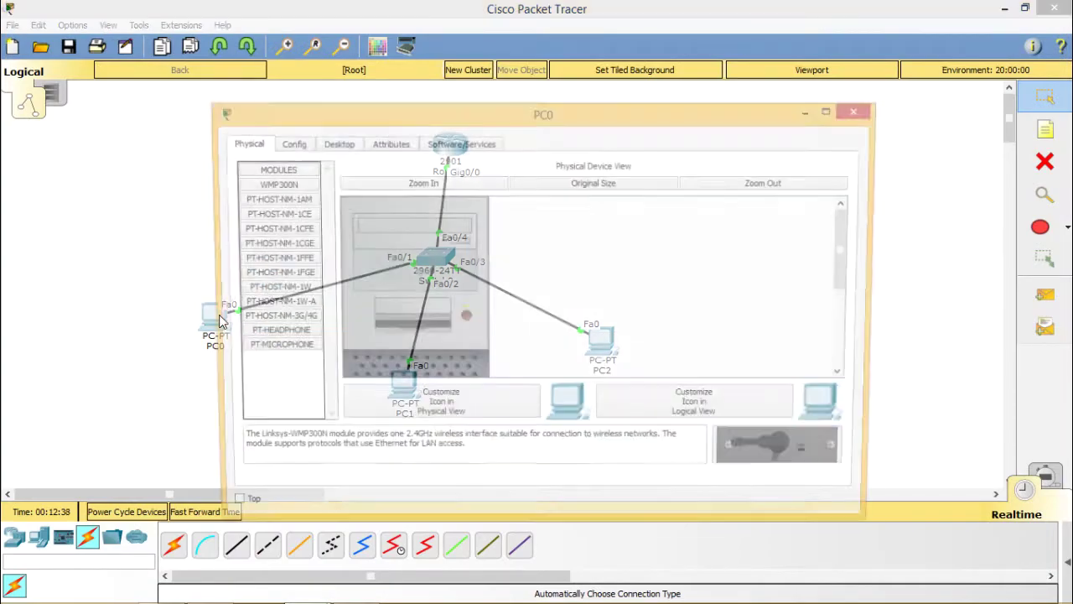
pyautogui.click(288, 143)
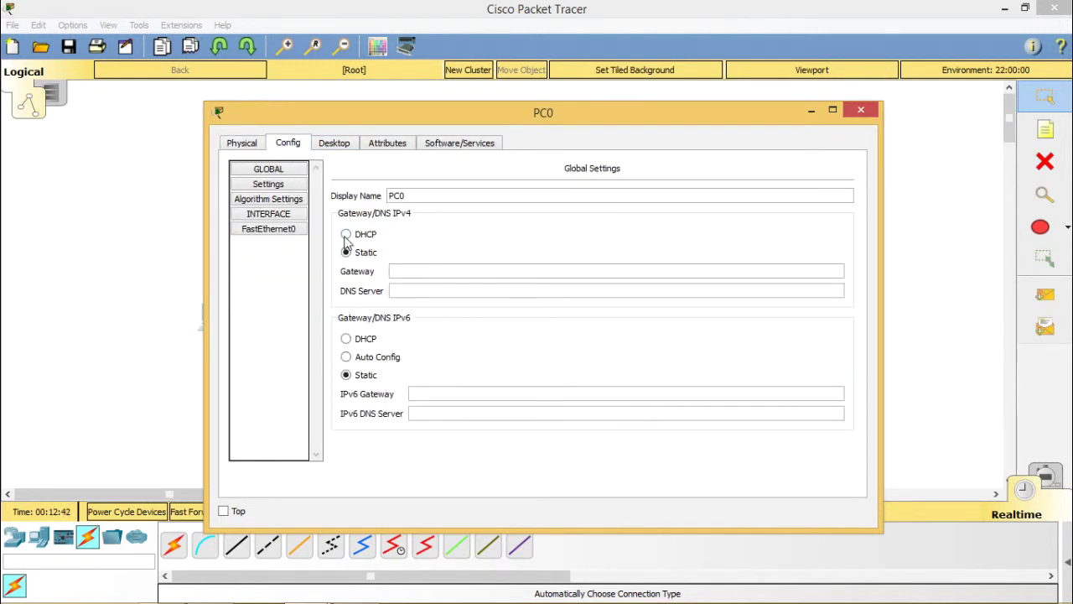
pyautogui.click(346, 239)
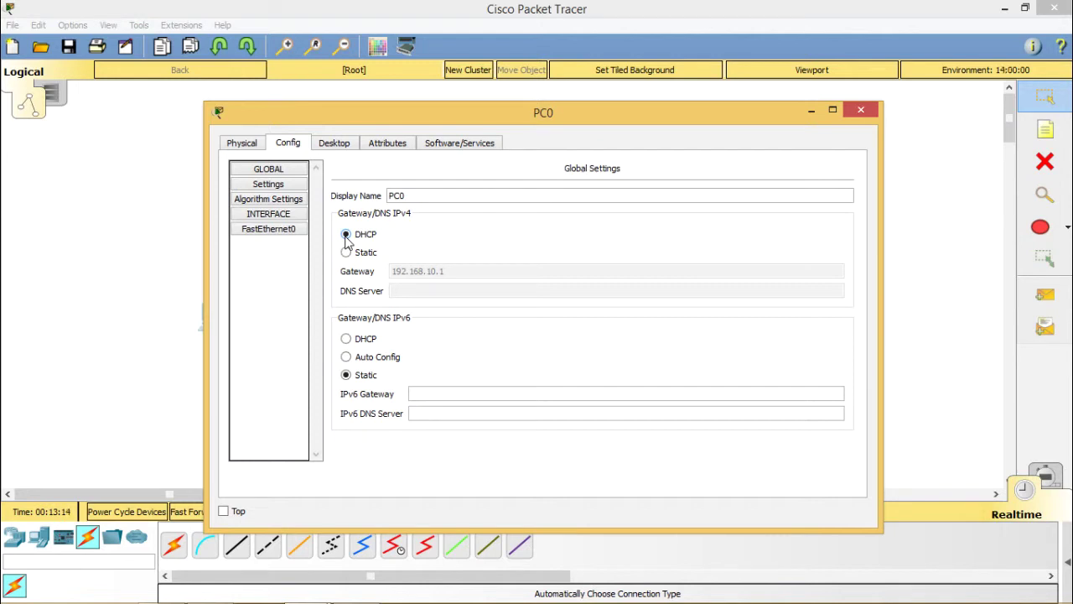
pyautogui.click(861, 111)
# Step: Set PC1's IPv4 gateway/DNS configuration to DHCP
pyautogui.click(406, 382)
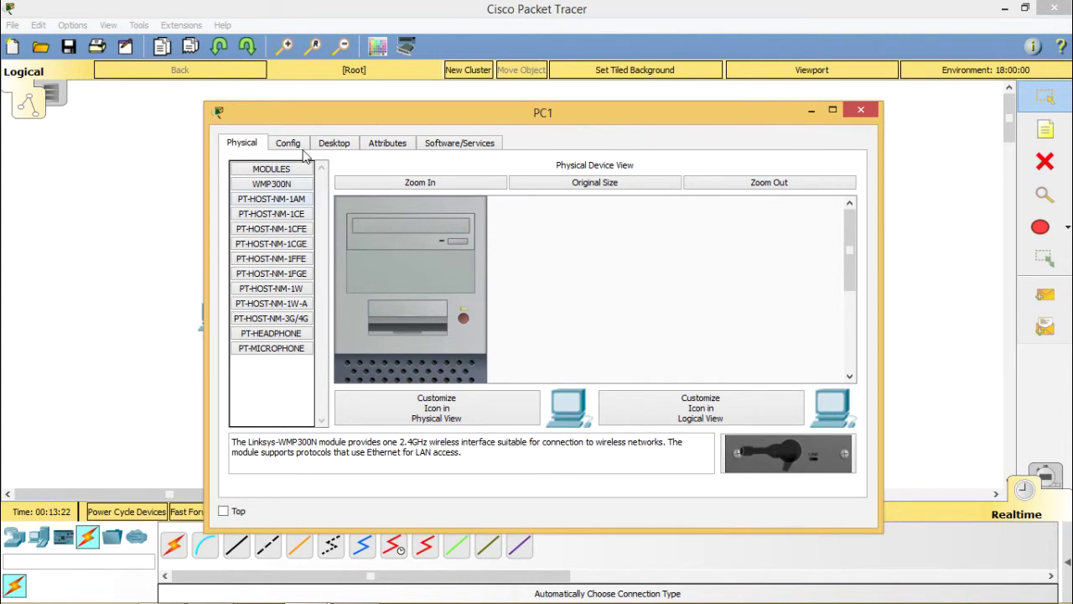
pyautogui.click(292, 143)
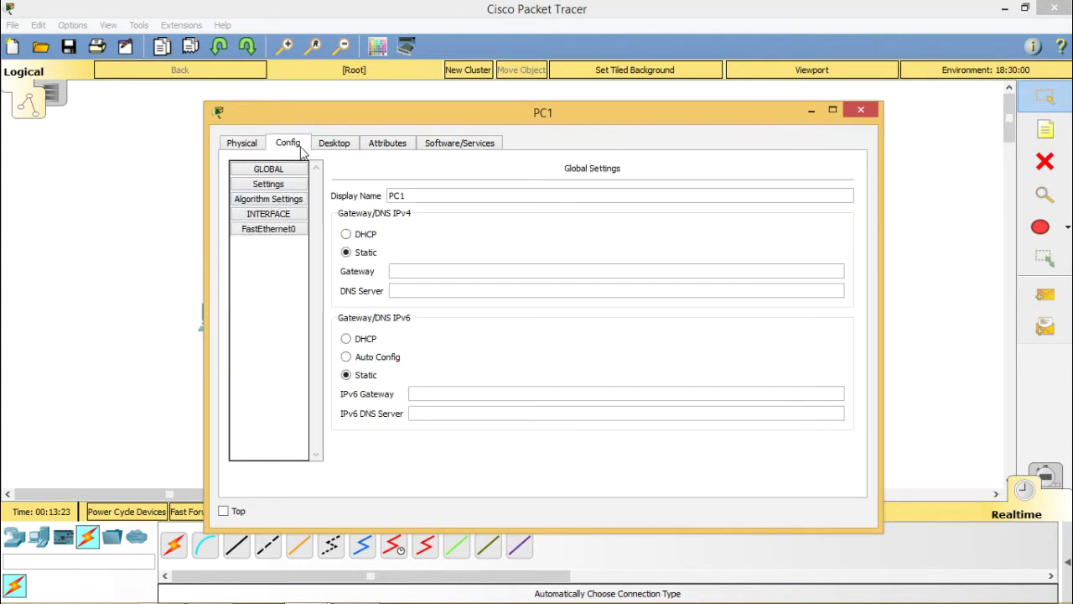
pyautogui.click(346, 233)
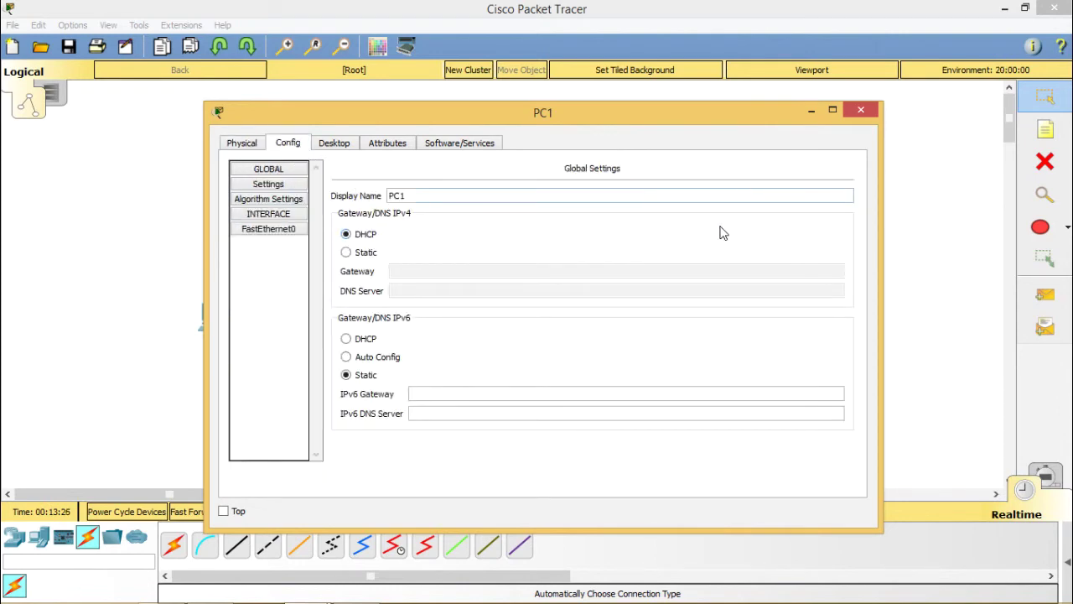